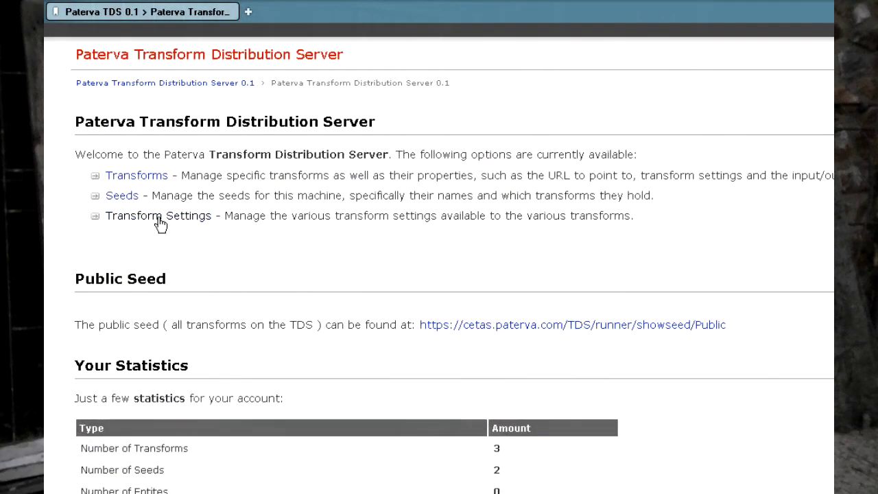
left_click(160, 219)
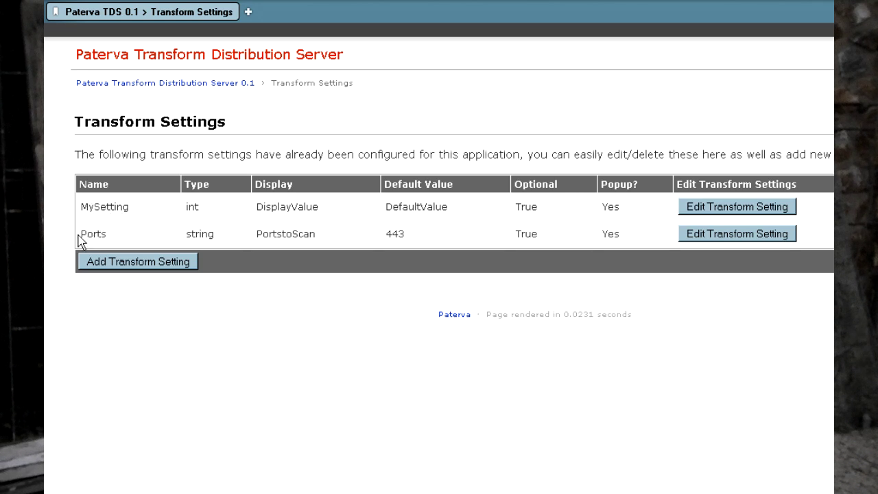
left_click_drag(80, 233, 132, 234)
double_click(288, 233)
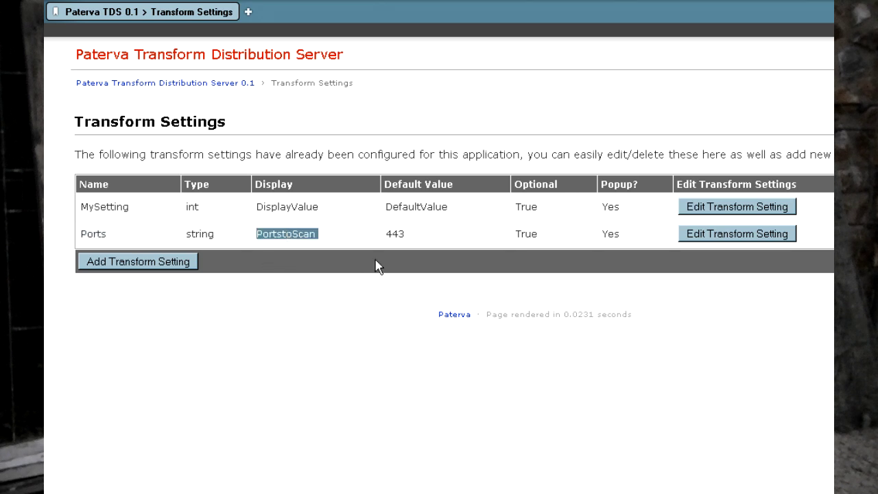
double_click(397, 234)
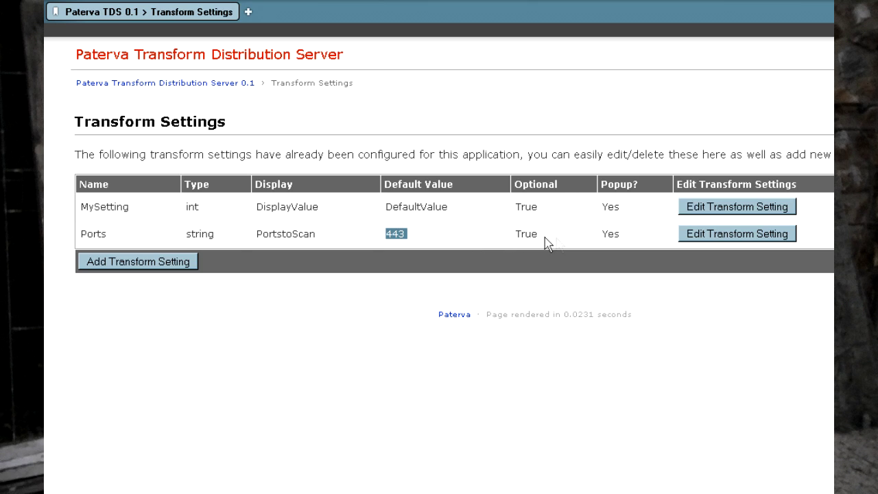
double_click(609, 233)
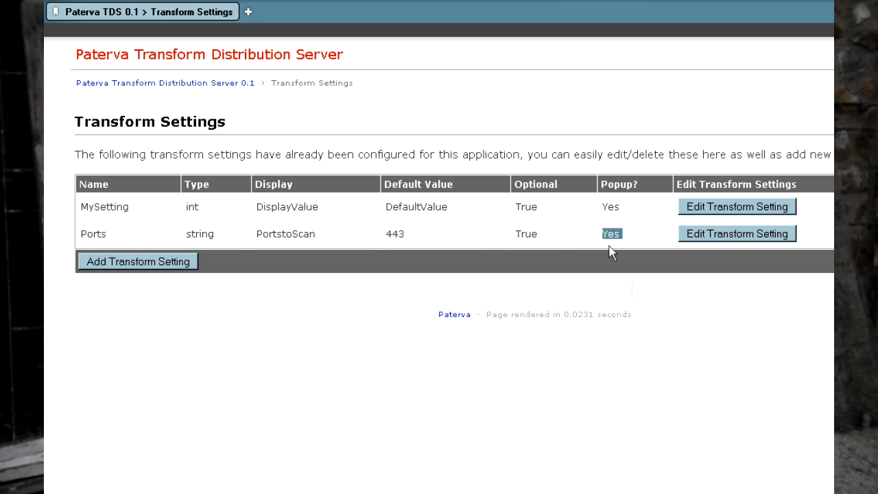
double_click(199, 233)
left_click(249, 282)
left_click(149, 267)
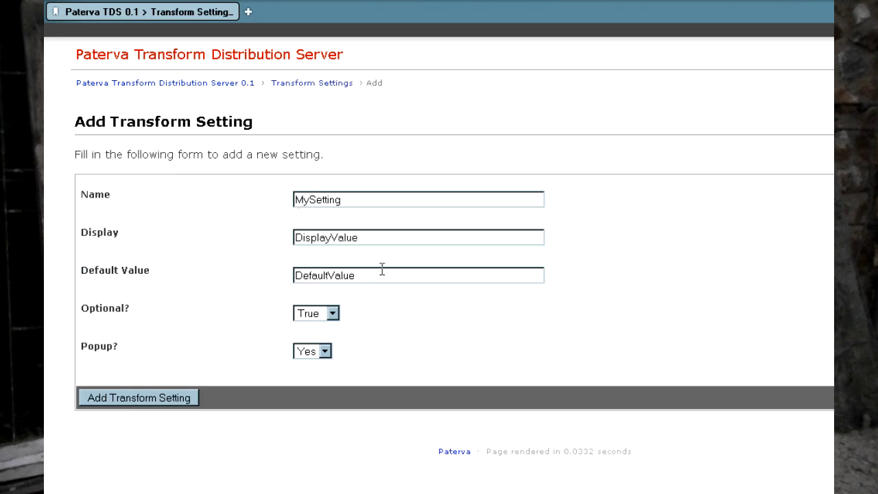
left_click(236, 85)
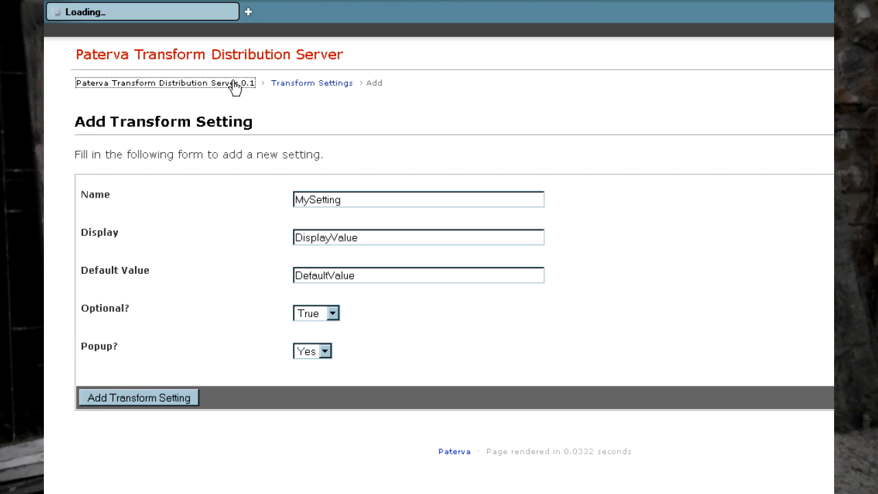
left_click(124, 176)
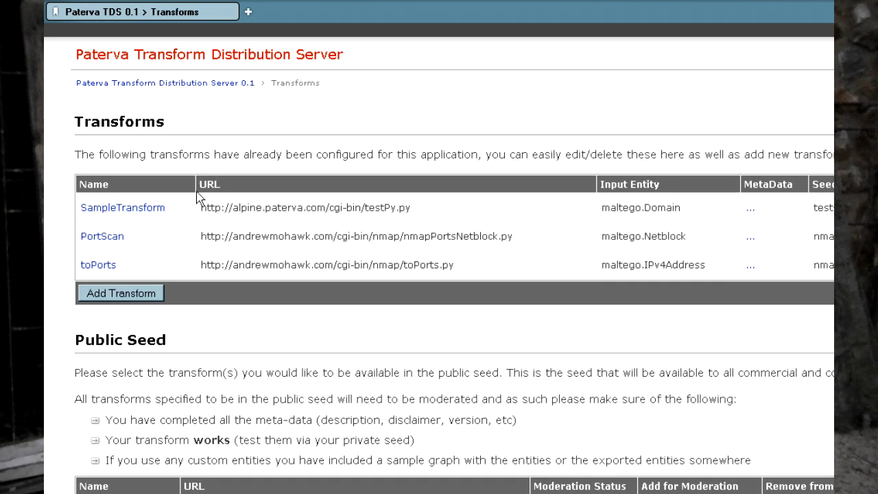
scroll(181, 207, "down", 2)
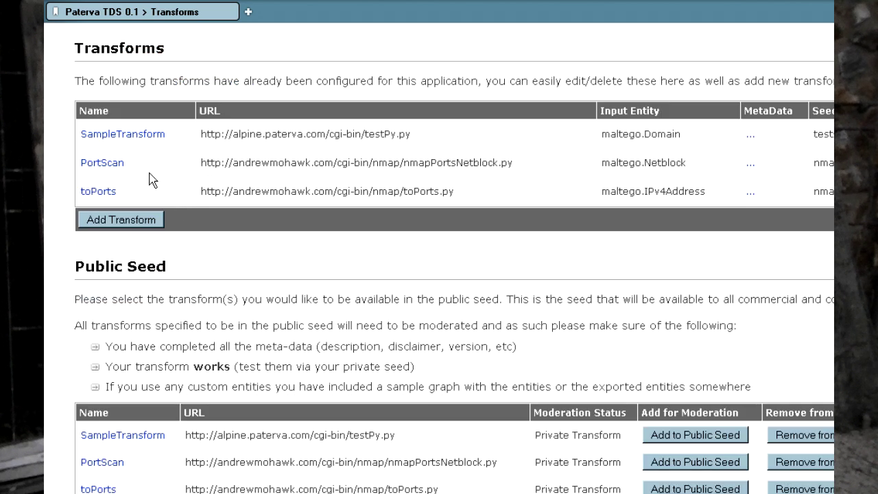
left_click(110, 167)
scroll(210, 232, "down", 2)
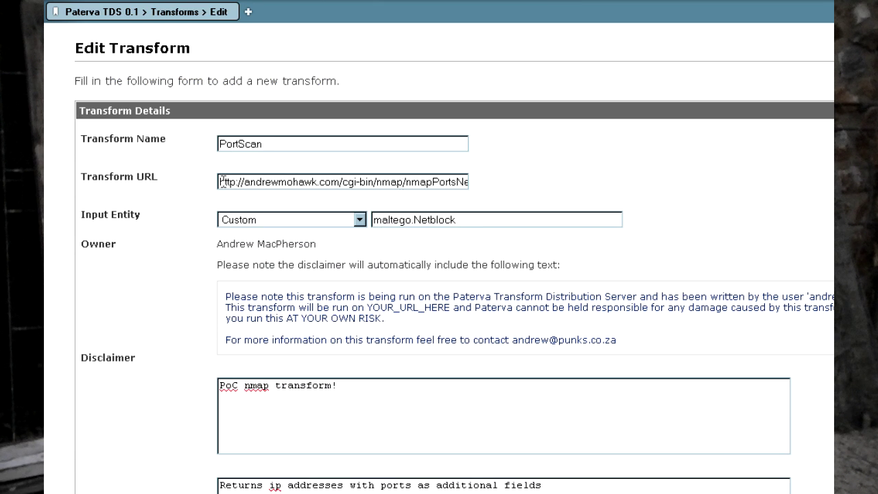
scroll(141, 200, "down", 2)
scroll(140, 200, "down", 6)
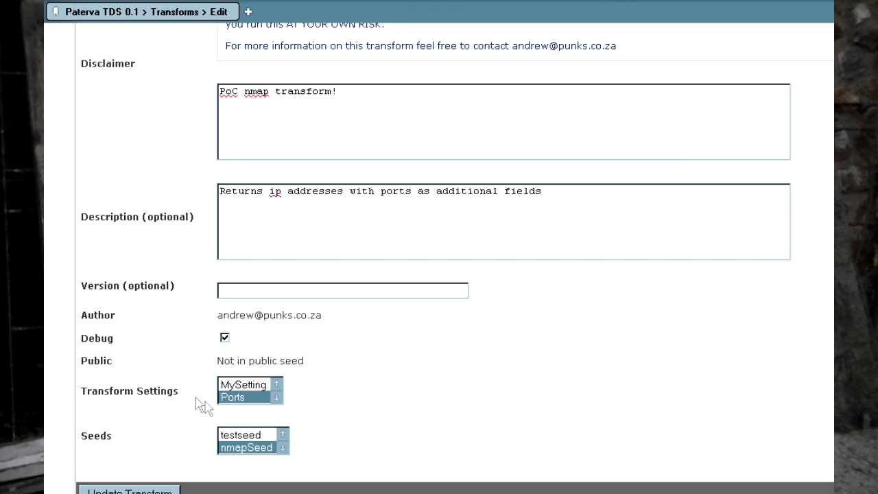
left_click(233, 398)
scroll(182, 388, "down", 2)
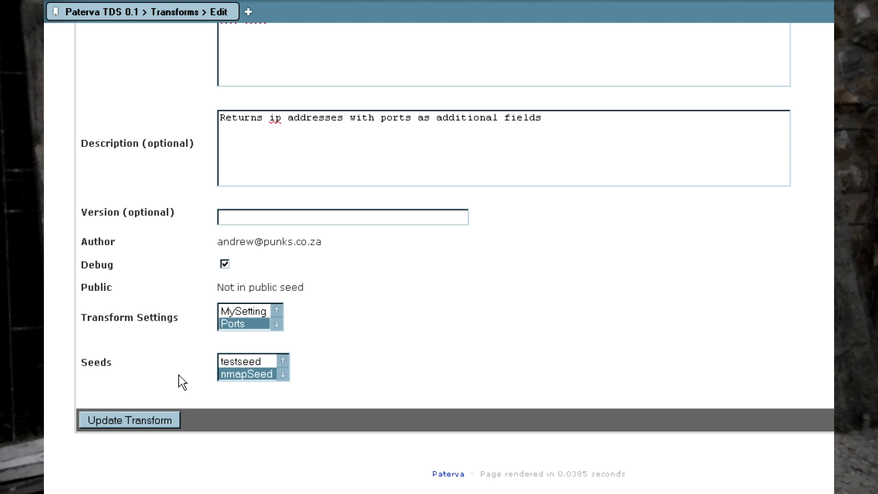
scroll(176, 336, "up", 12)
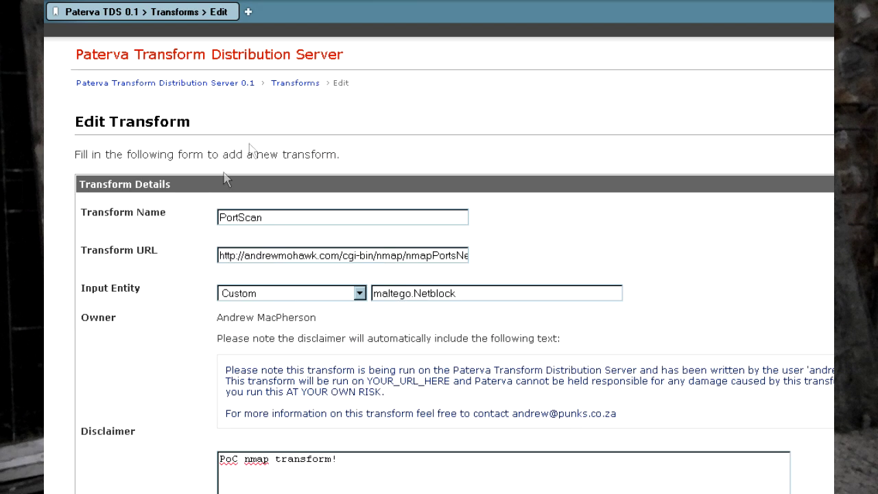
left_click(215, 83)
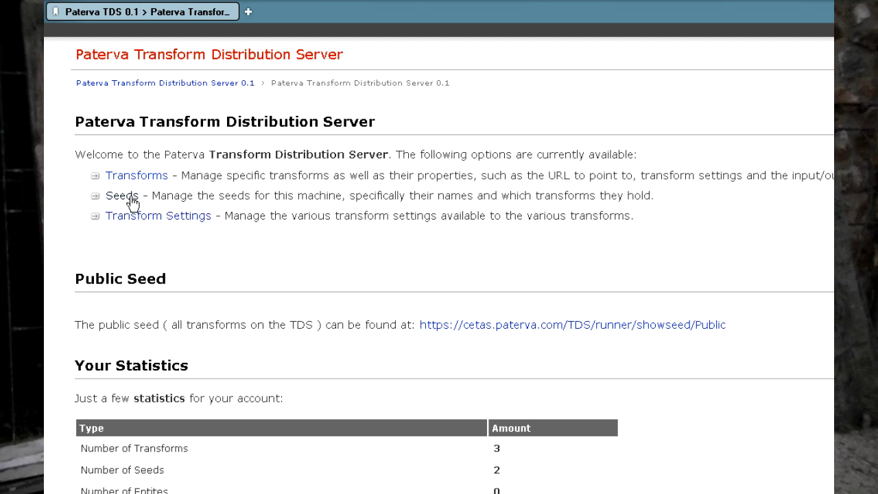
Copy the nmapSeed scanThis seed URL from the Seeds list
left_click(124, 197)
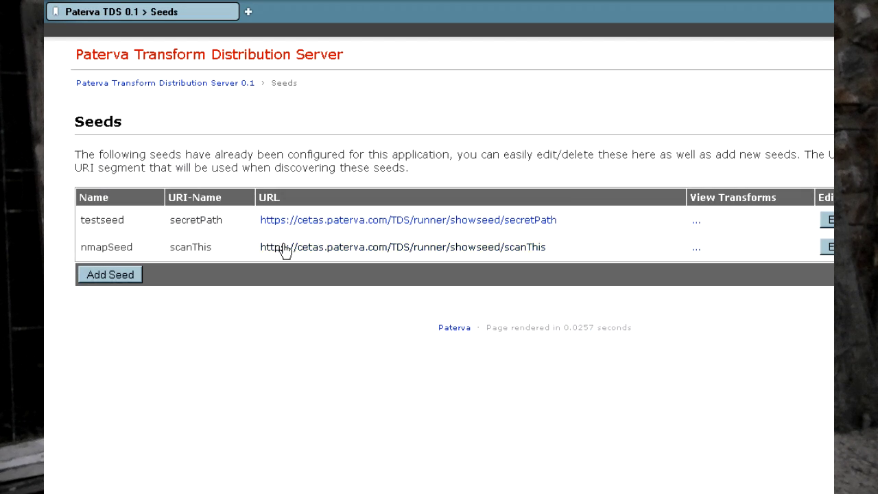
right_click(363, 251)
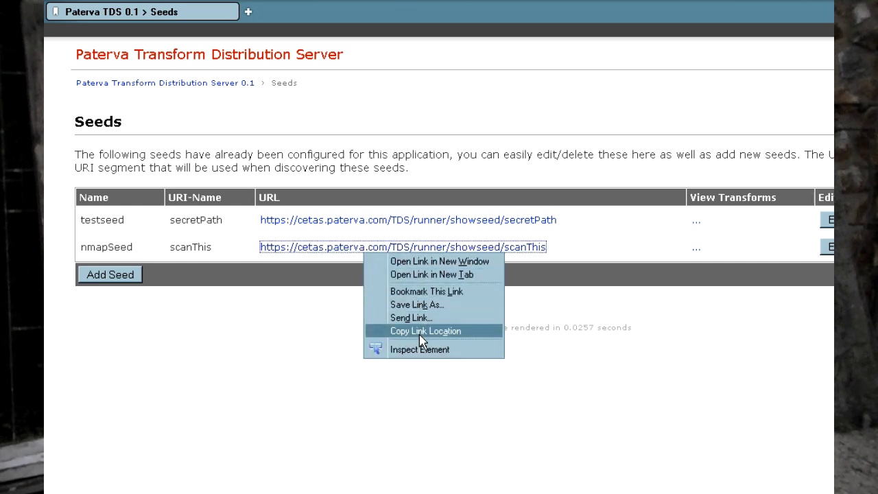
left_click(420, 333)
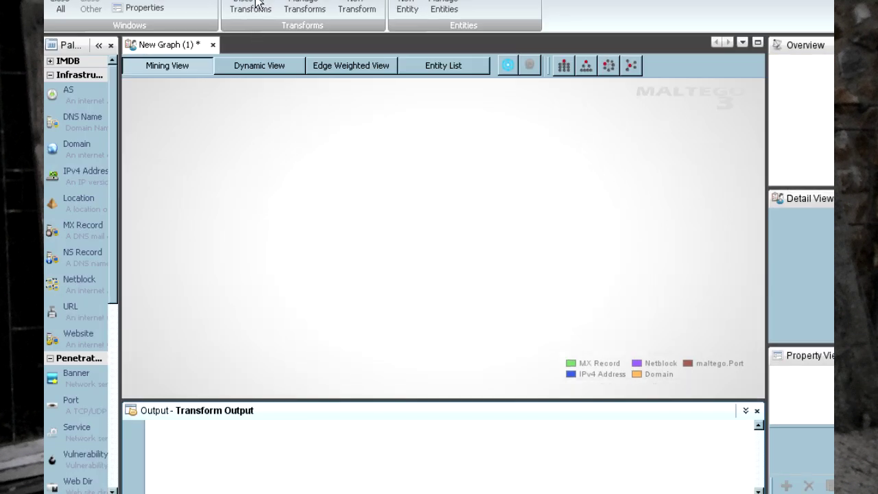
Remove the old nmapSeed and PTTAS seeds from the transform discovery seed list
left_click(254, 6)
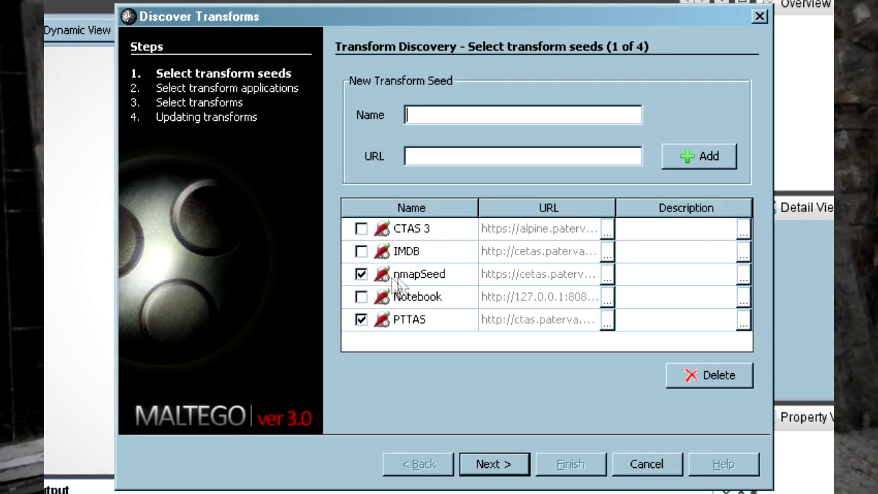
left_click(420, 275)
left_click(698, 364)
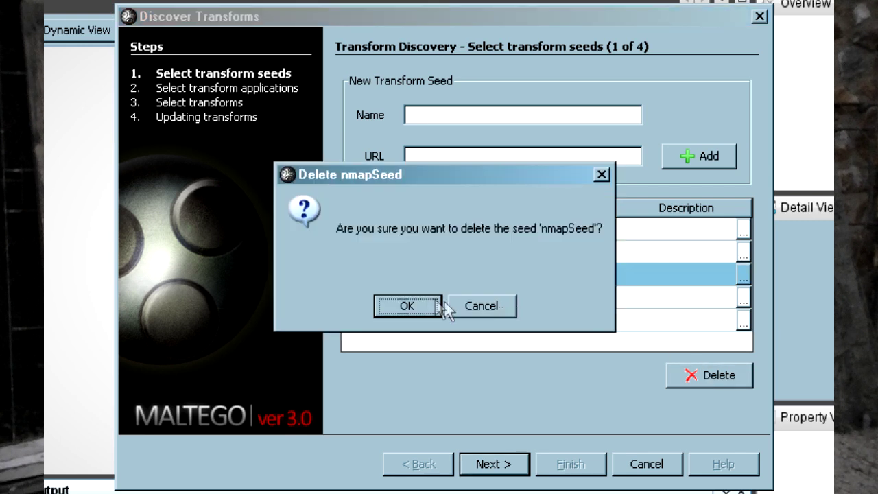
left_click(434, 306)
left_click(428, 304)
left_click(709, 384)
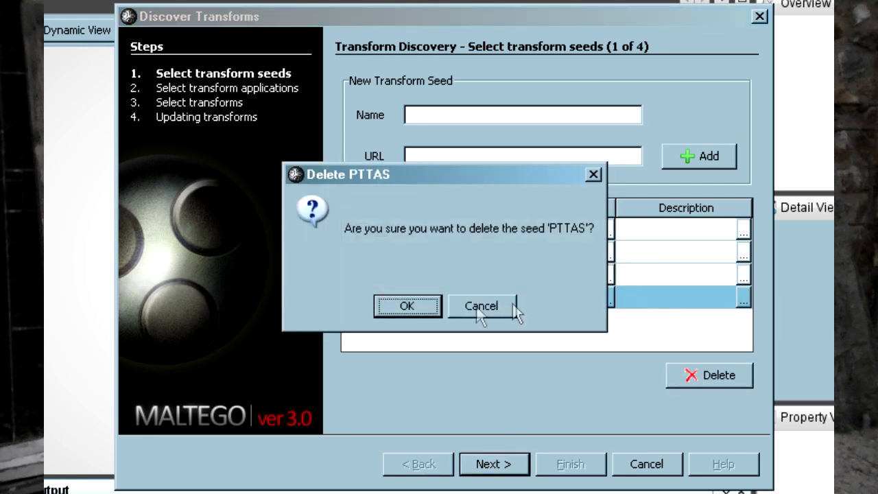
Add a new nmapSeed seed using the pasted scanThis URL
left_click(427, 304)
left_click(448, 116)
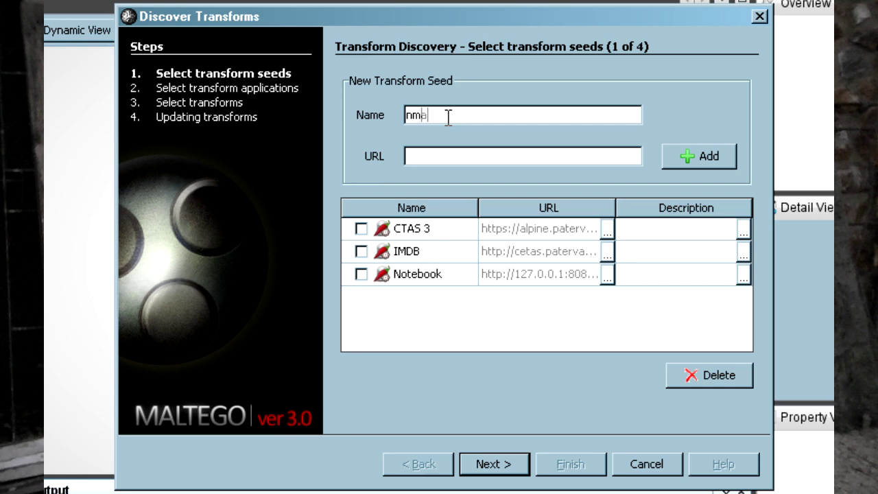
left_click(456, 152)
key("ctrl+v")
left_click(695, 155)
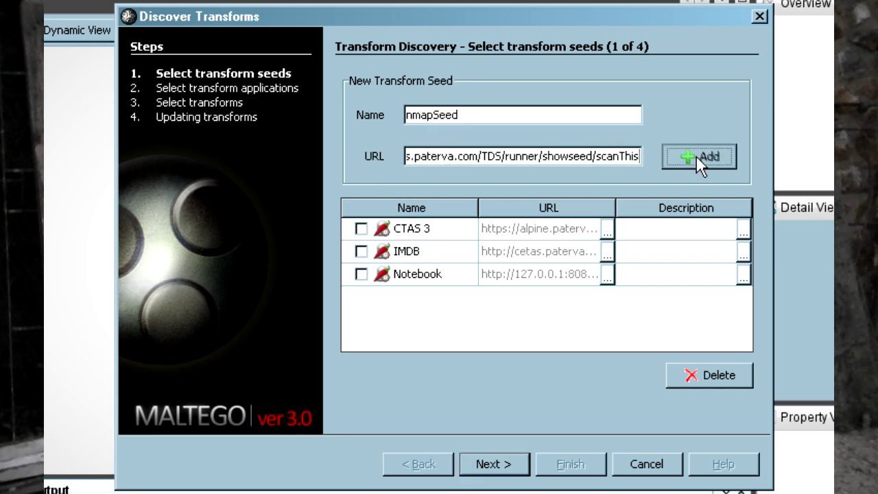
Import the PortScan and toPorts transforms and finish the discovery wizard
left_click(485, 454)
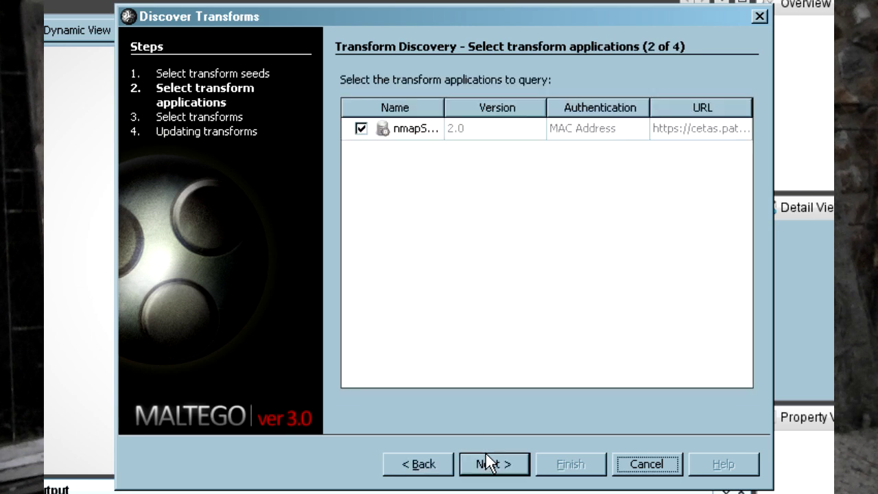
left_click(488, 460)
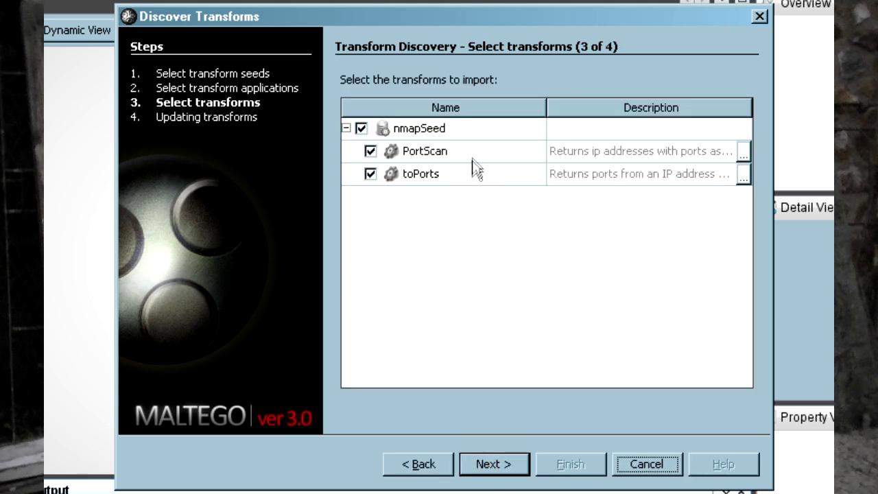
left_click(473, 157)
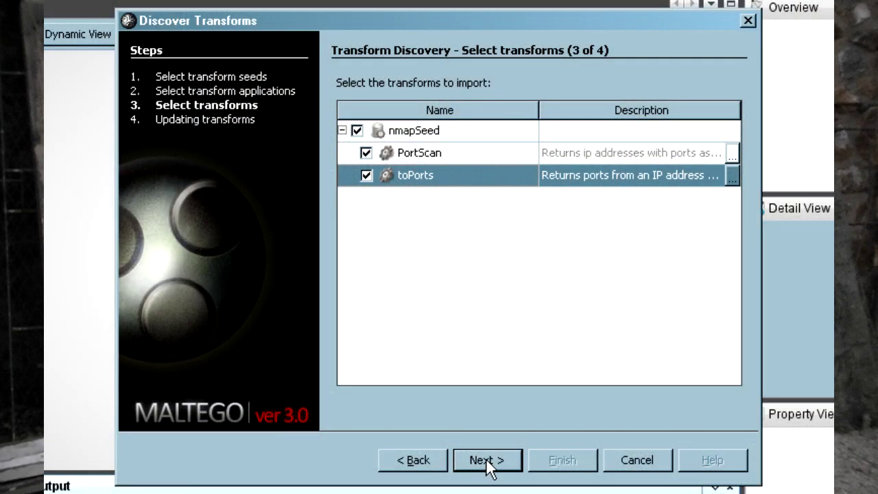
left_click(486, 458)
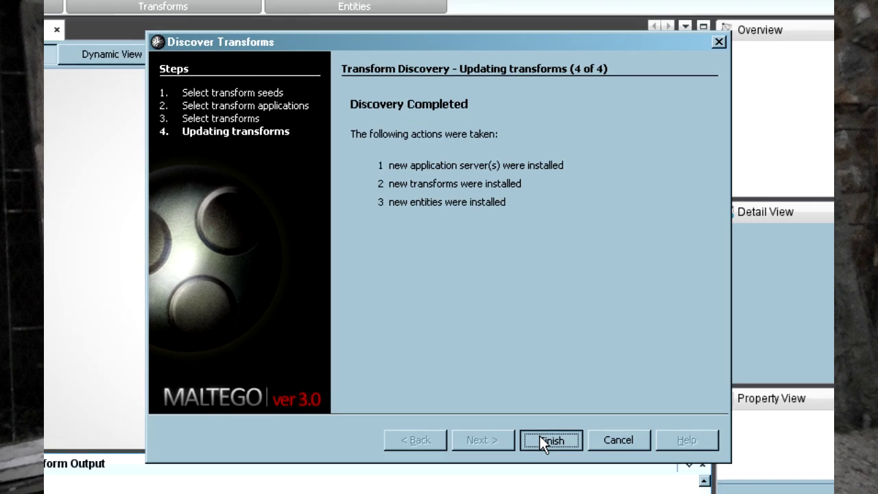
left_click(553, 461)
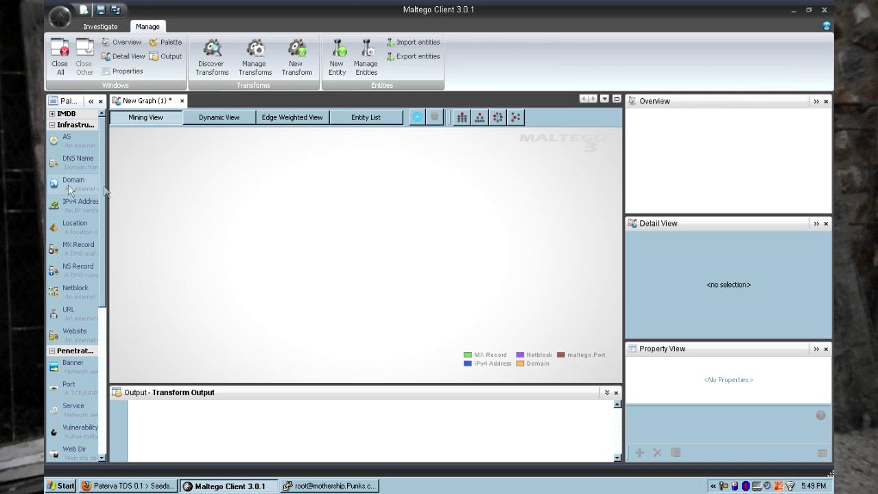
Add a Domain entity to the graph and rename it to cia.gov
left_click_drag(68, 184, 319, 189)
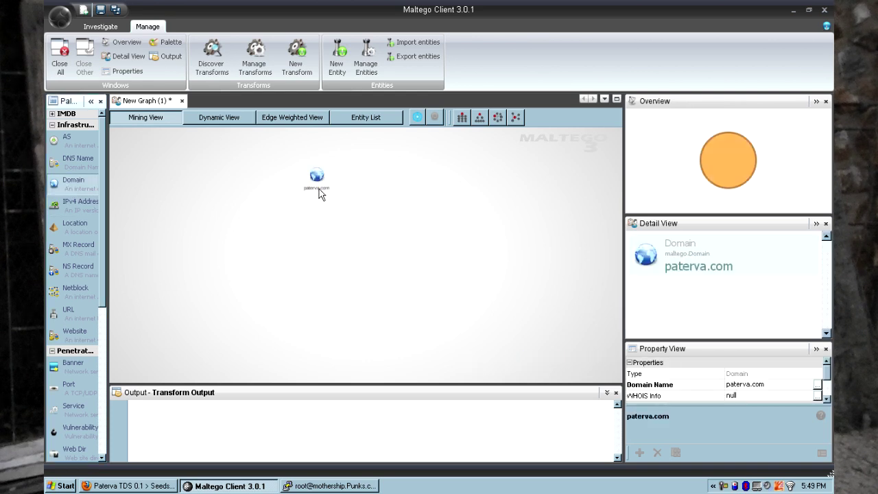
left_click(310, 195)
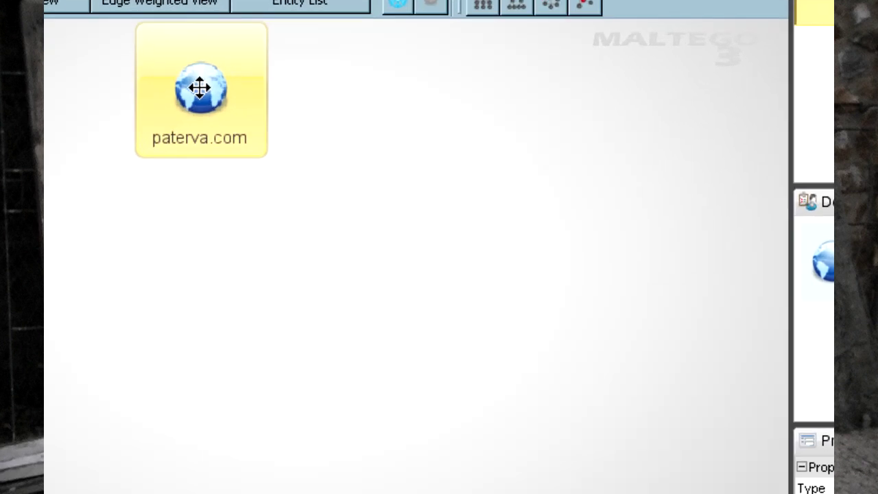
double_click(199, 87)
left_click_drag(478, 213, 324, 214)
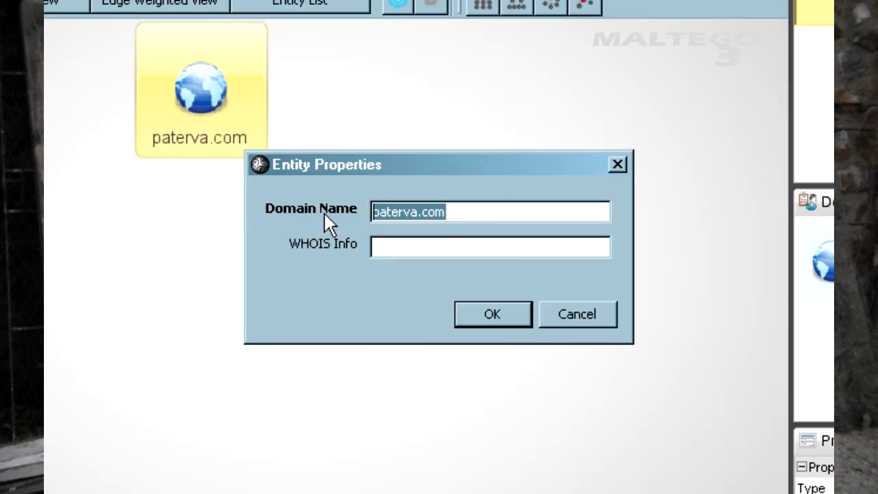
type("cia.gov")
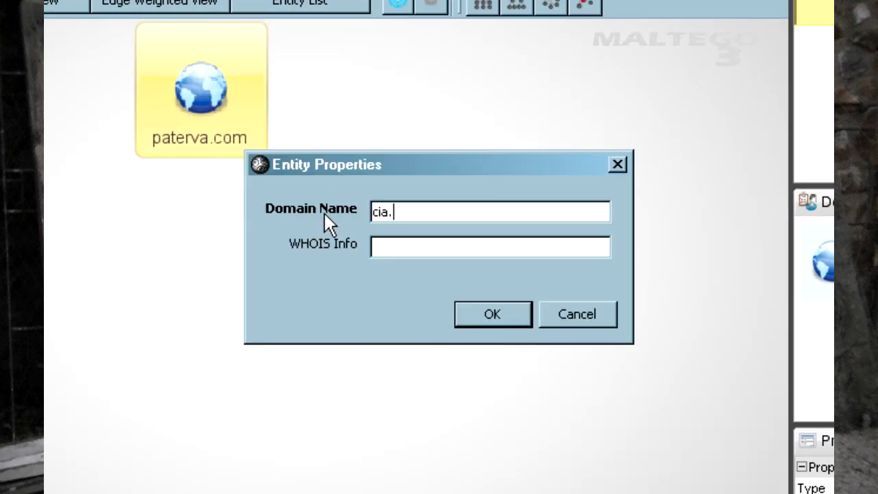
left_click(493, 319)
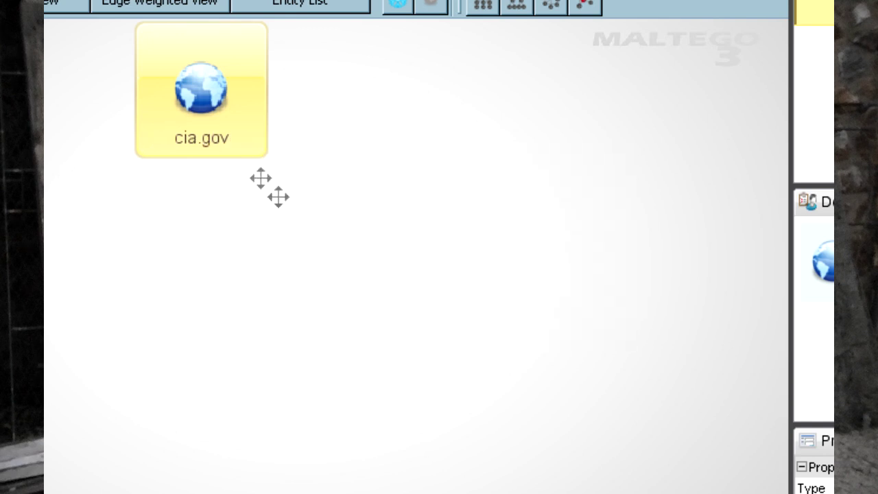
Run To DNS Name - MX on cia.gov to find its two mail servers
right_click(230, 118)
mouse_move(334, 136)
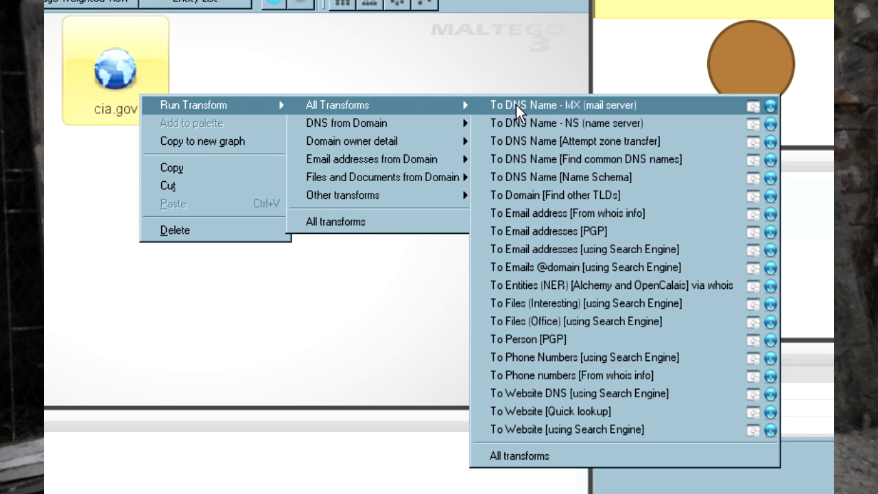
left_click(518, 112)
left_click(172, 281)
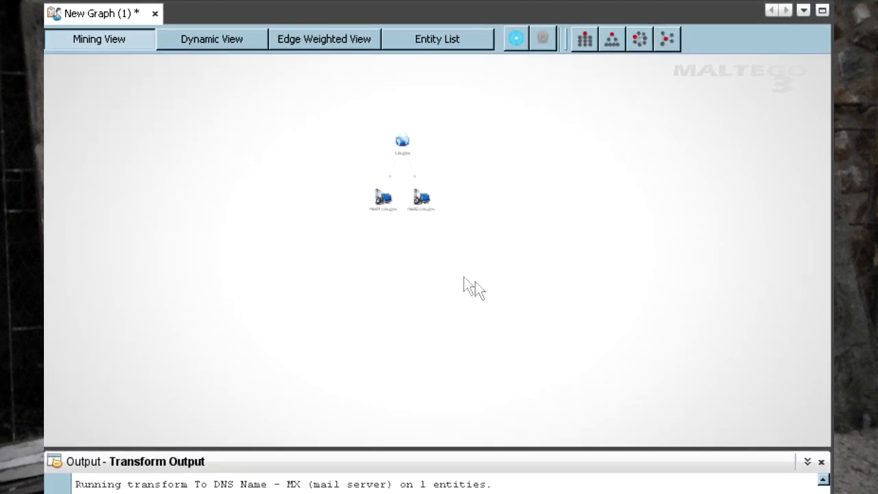
Resolve mail1.cia.gov to its IP address 198.81.129.68 with To IP Address [DNS]
right_click(407, 201)
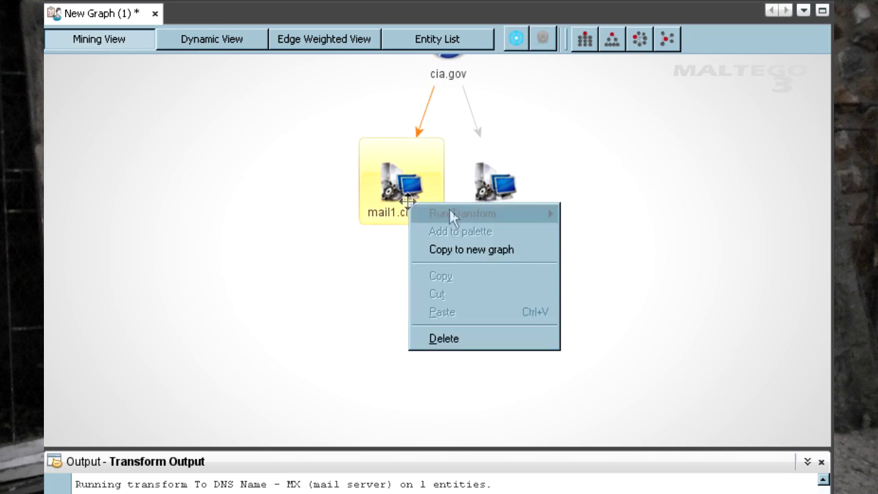
mouse_move(453, 213)
mouse_move(610, 250)
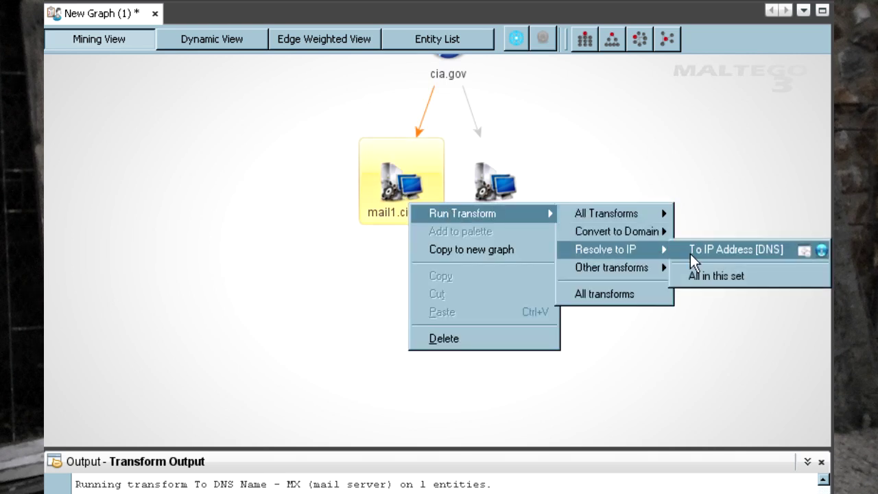
left_click(691, 251)
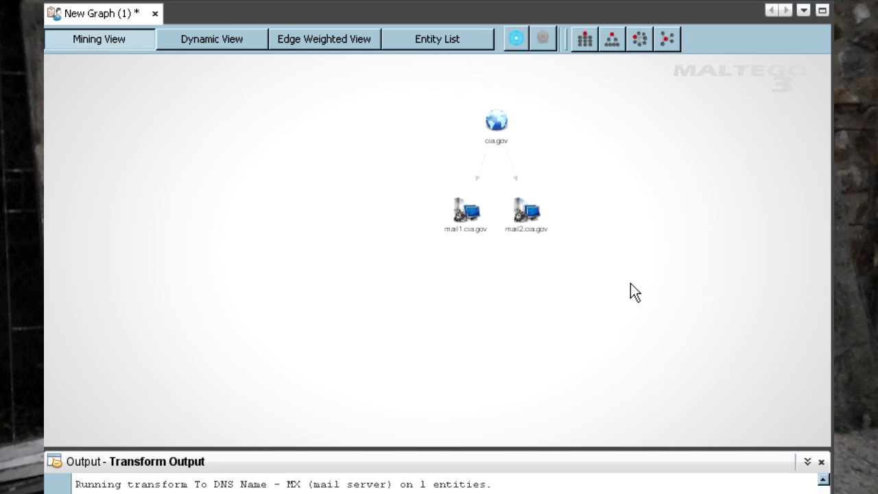
left_click_drag(635, 292, 589, 318)
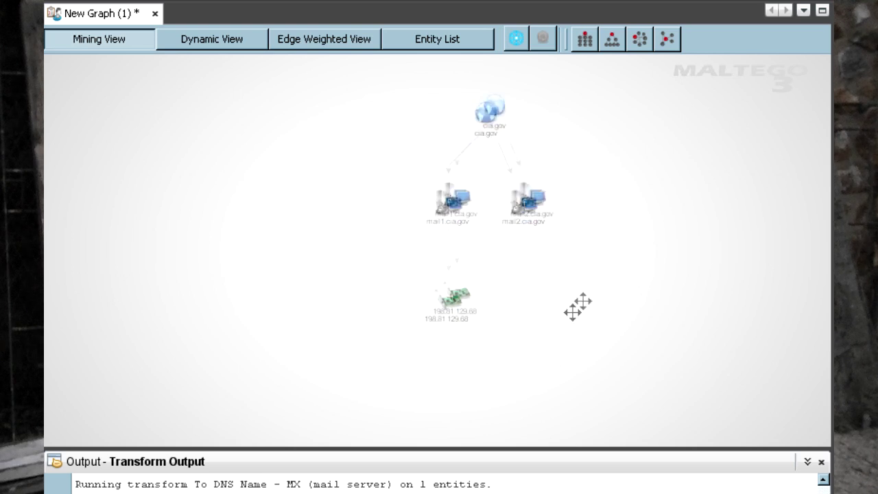
Run To Netblock on 198.81.129.68 with block size 256
right_click(475, 288)
mouse_move(574, 305)
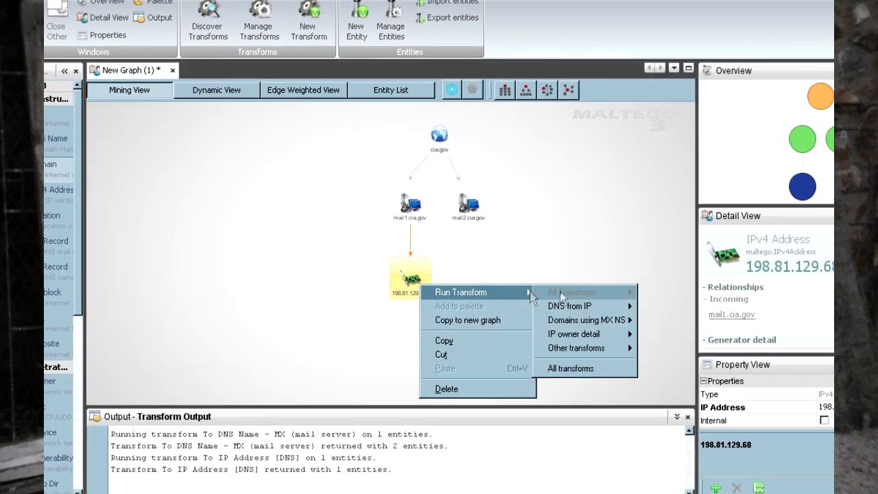
mouse_move(715, 305)
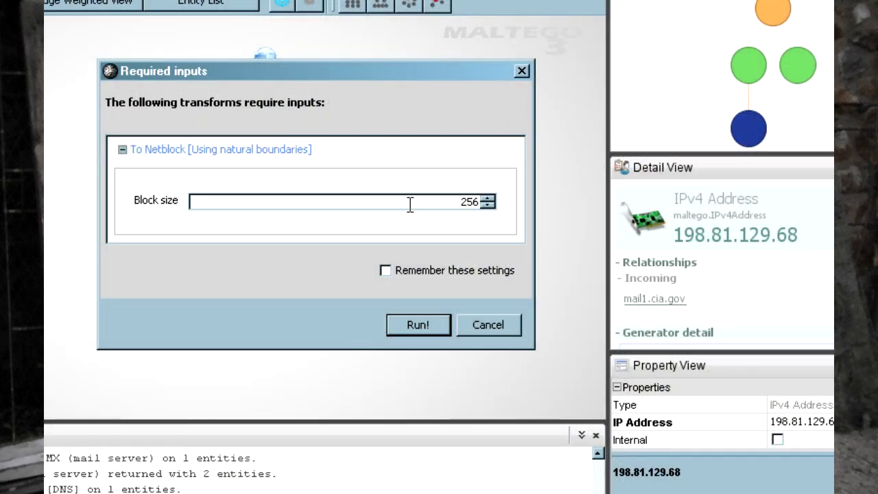
left_click(418, 325)
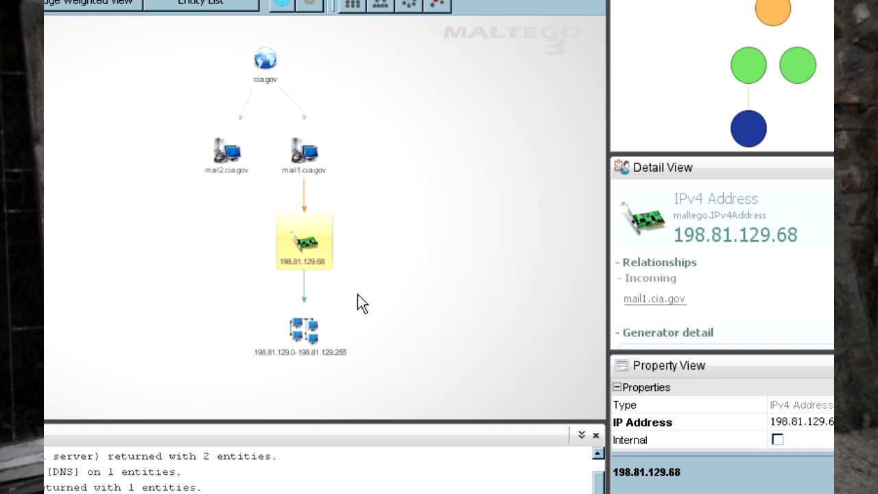
Run PortScan on the 198.81.129.0-198.81.129.255 netblock for ports 443,80
left_click_drag(402, 319, 371, 236)
left_click(300, 240)
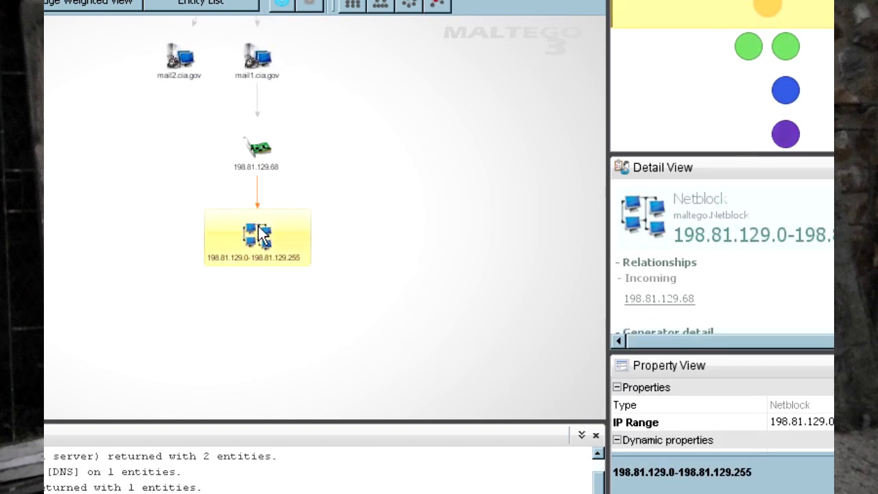
right_click(267, 227)
mouse_move(315, 235)
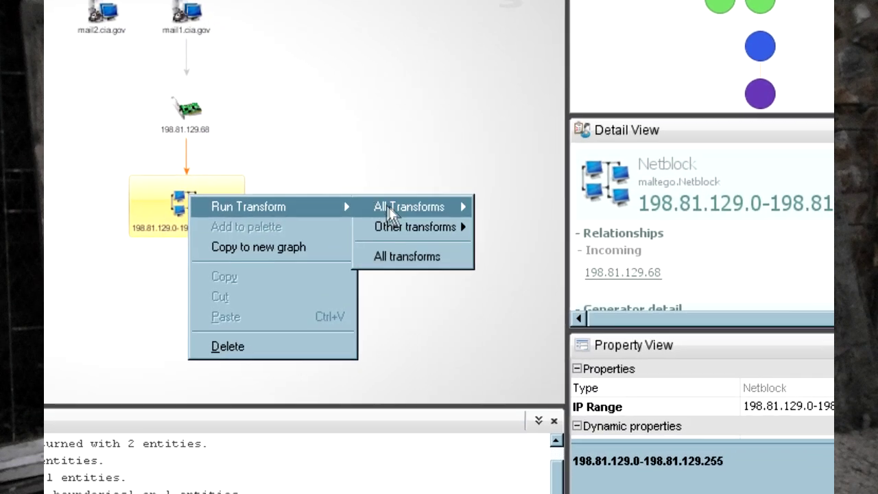
mouse_move(453, 208)
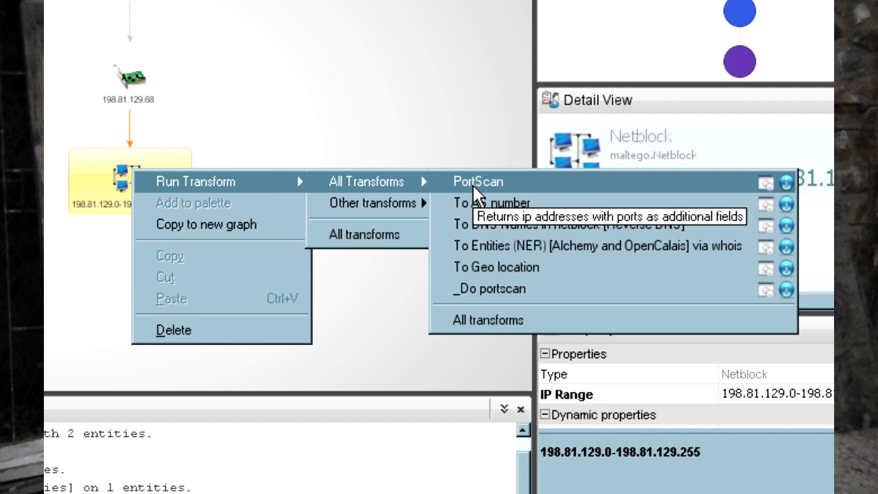
left_click(472, 184)
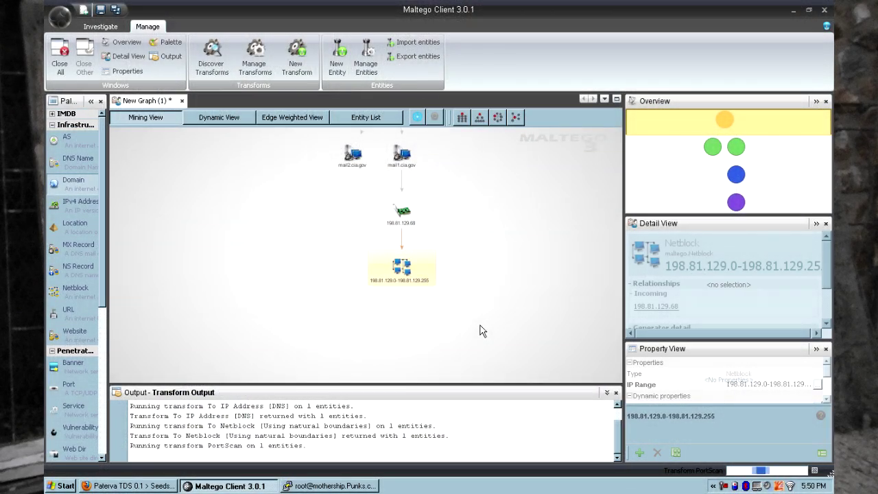
Select all eleven scanned IP addresses and run toPorts to add port 80 and 443 entities
left_click_drag(484, 332, 453, 289)
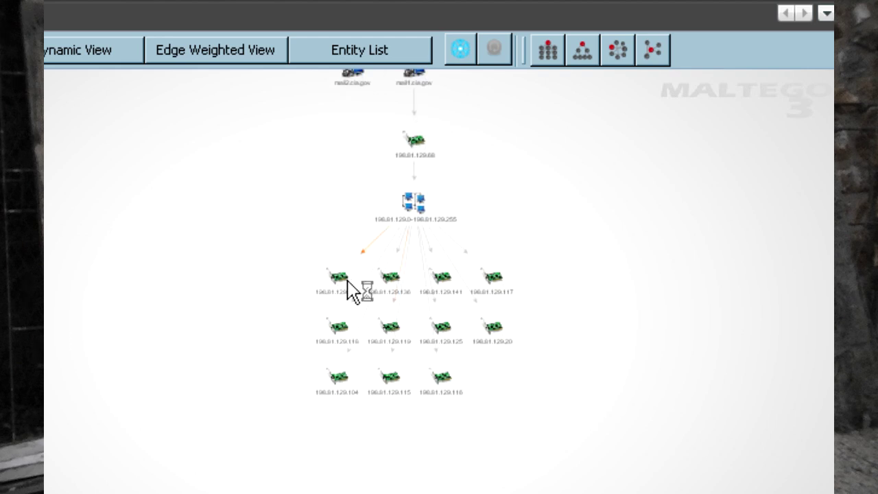
left_click(347, 281)
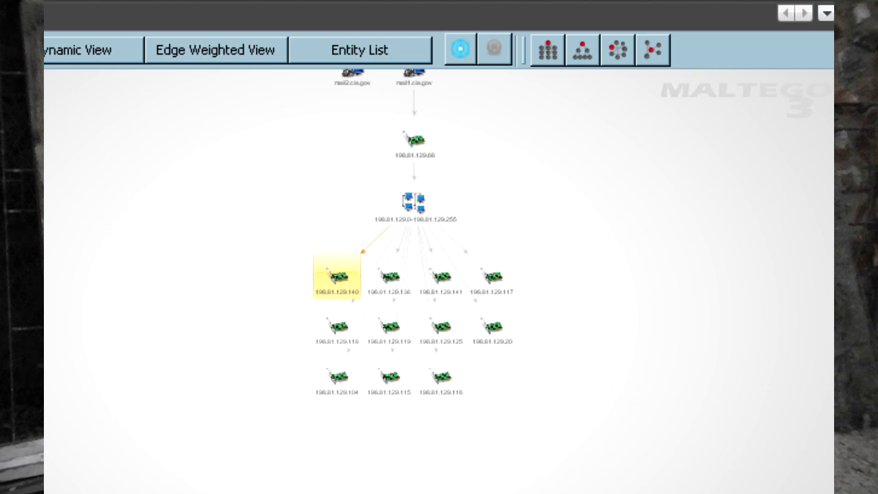
left_click(360, 458)
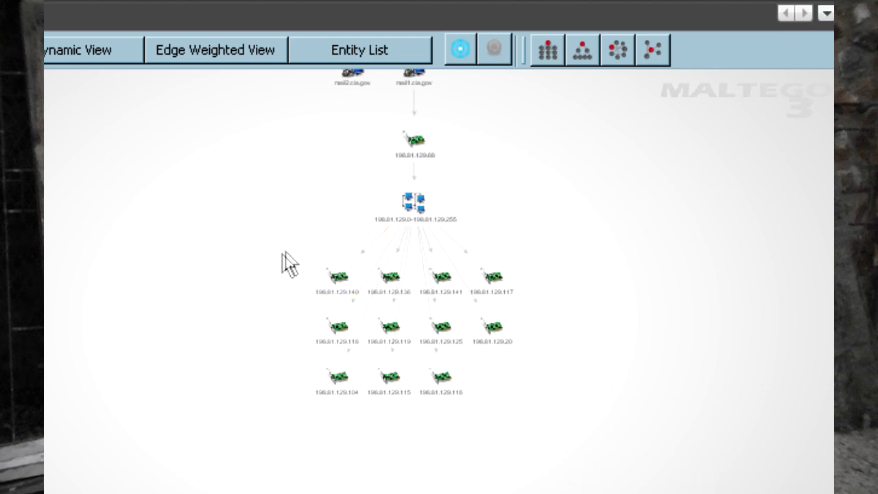
left_click_drag(288, 257, 549, 419)
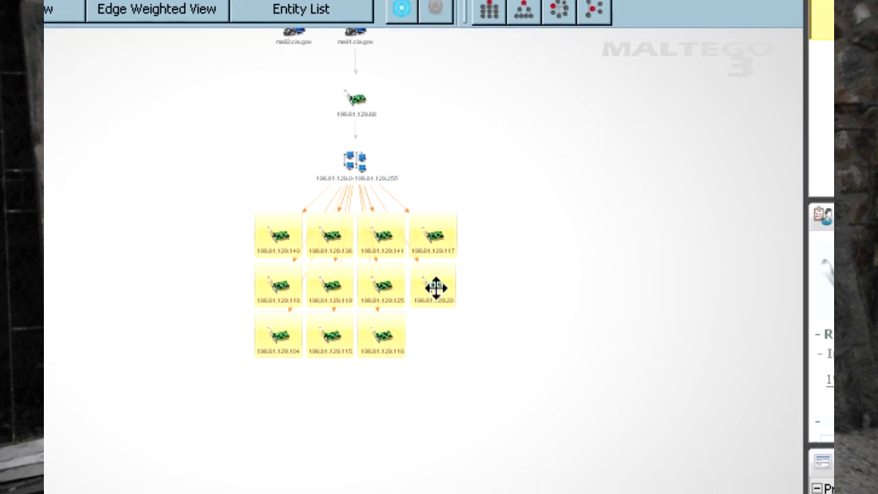
right_click(494, 332)
mouse_move(566, 344)
mouse_move(580, 235)
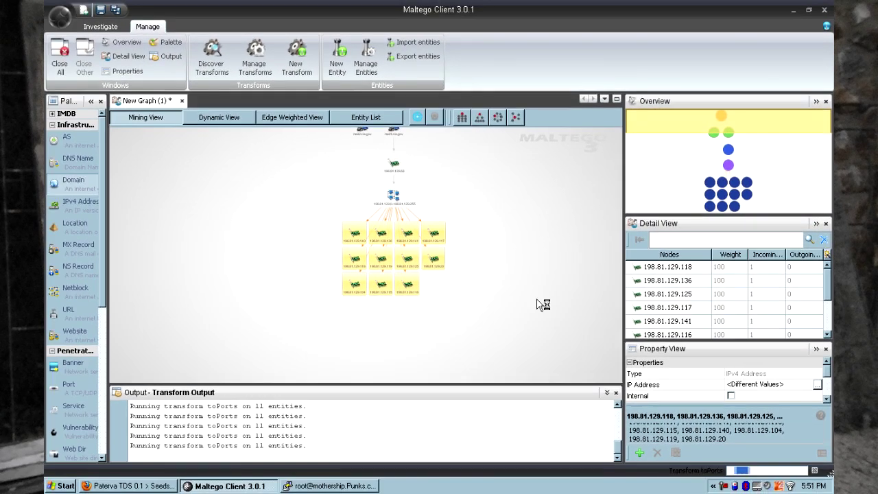
left_click(539, 305)
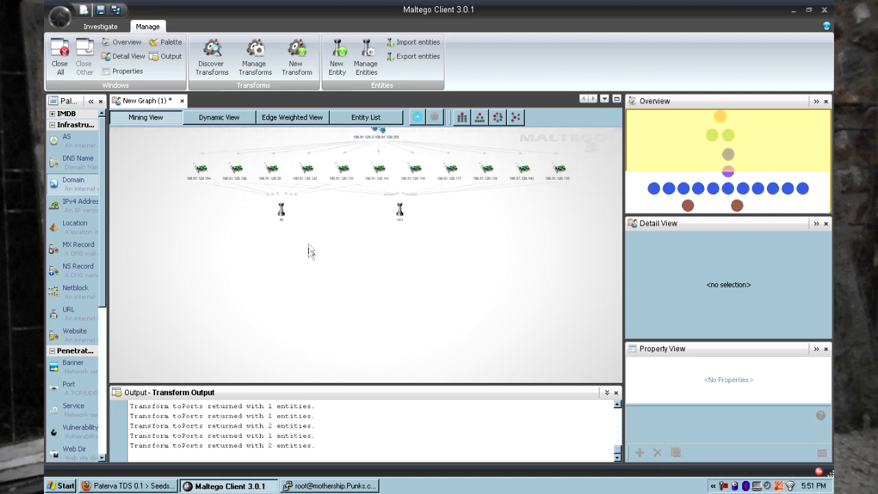
Inspect the port 80 and 443 entities and select the IPs linked to port 443
left_click(273, 223)
left_click(400, 209)
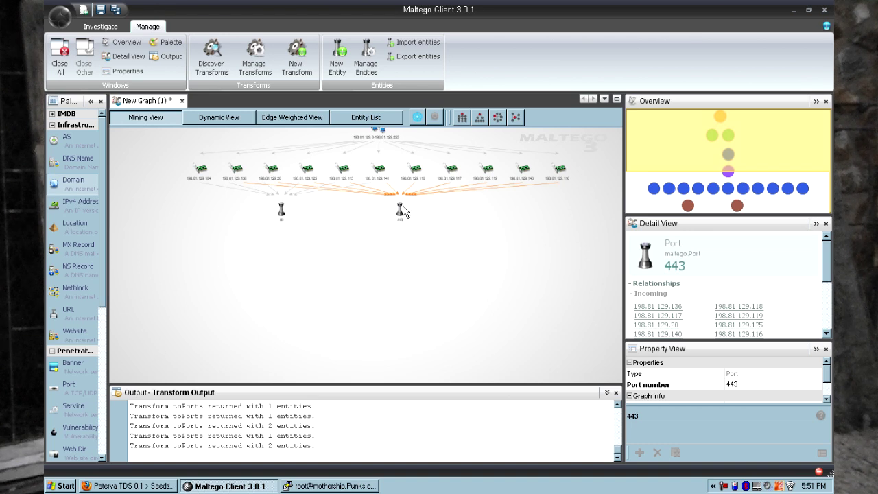
left_click(403, 207)
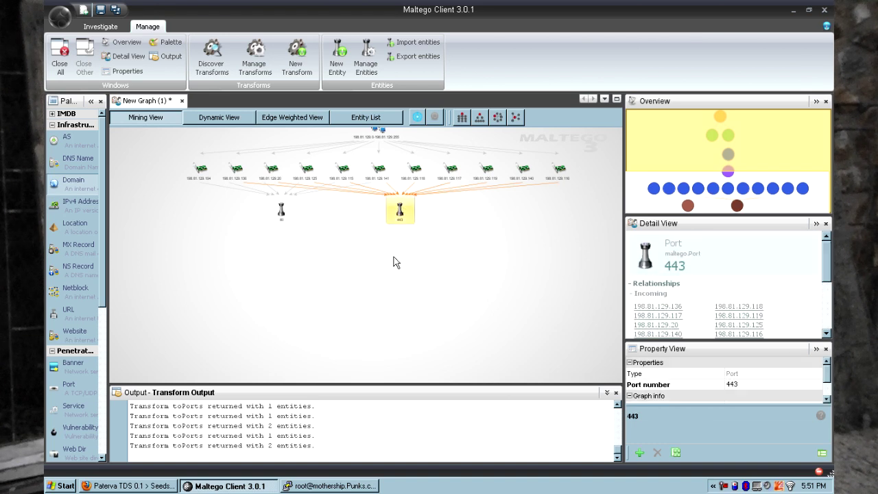
key("ctrl+shift+p")
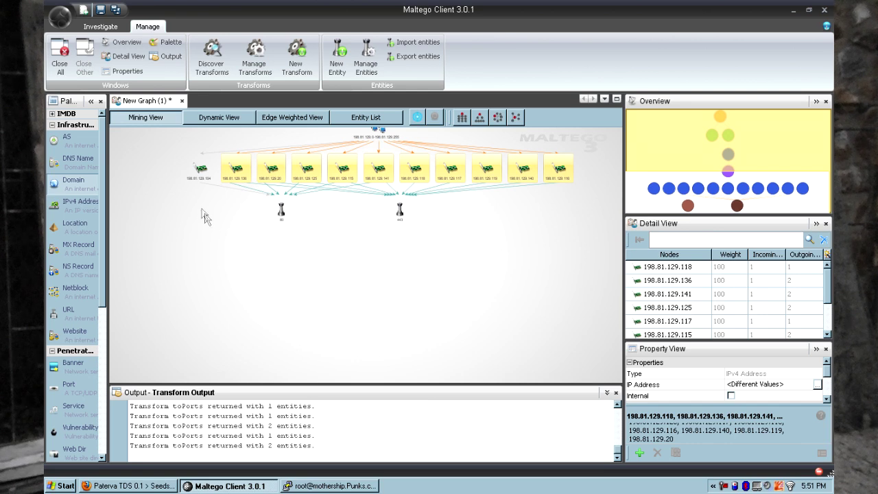
Inspect IP 198.81.129.104, then select the whole row of eleven IPs
left_click(202, 177)
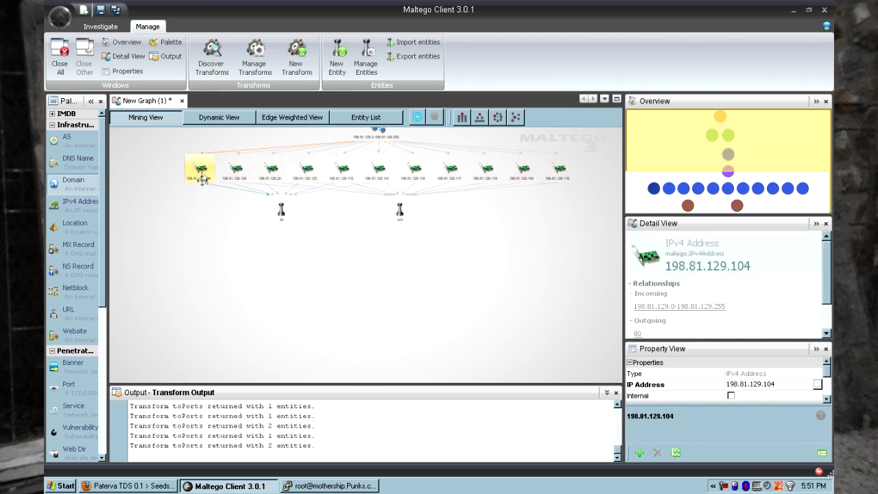
left_click(226, 222)
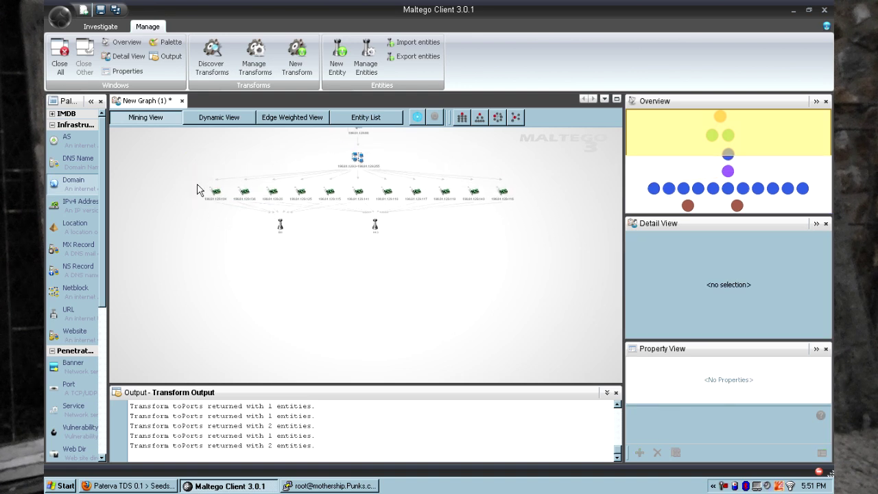
left_click_drag(197, 185, 521, 210)
Run To DNS Name [Other DNS names] on the eleven selected IPs and view the results
right_click(505, 196)
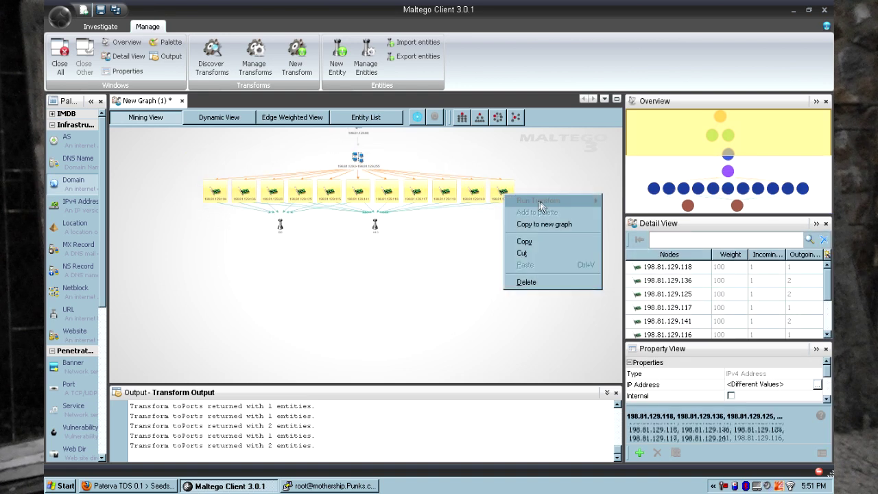
mouse_move(542, 203)
mouse_move(627, 201)
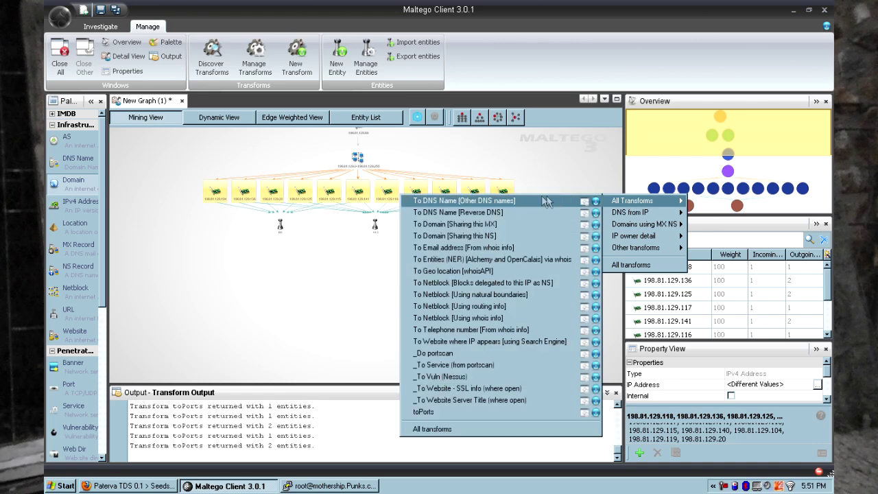
left_click(518, 200)
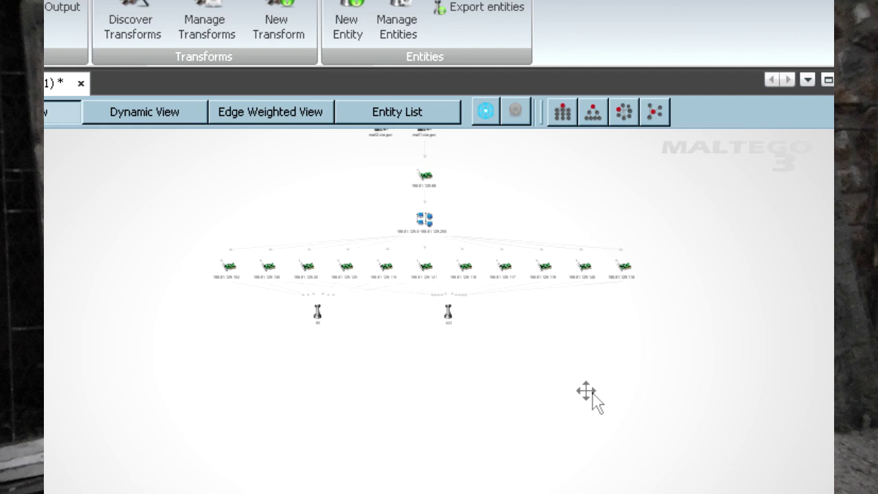
left_click_drag(593, 396, 542, 389)
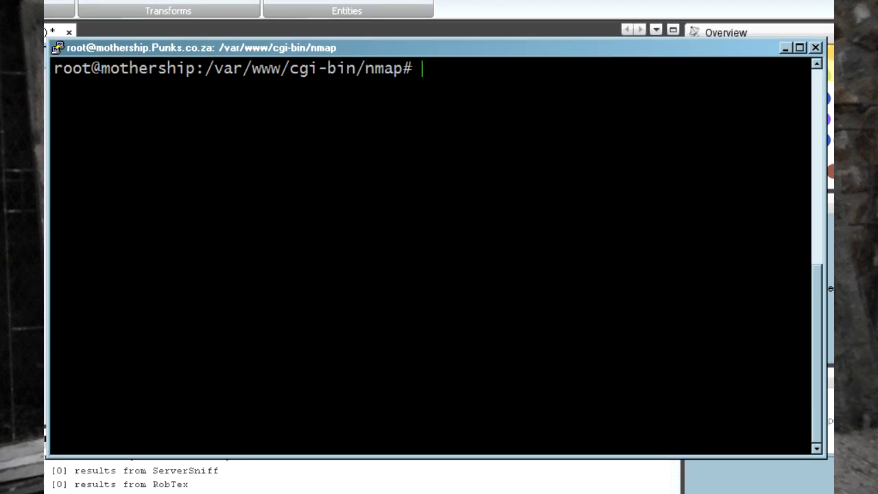
List the nmap folder, open toPorts.py in vim, and highlight the AdditionalFields ports line
key("Return")
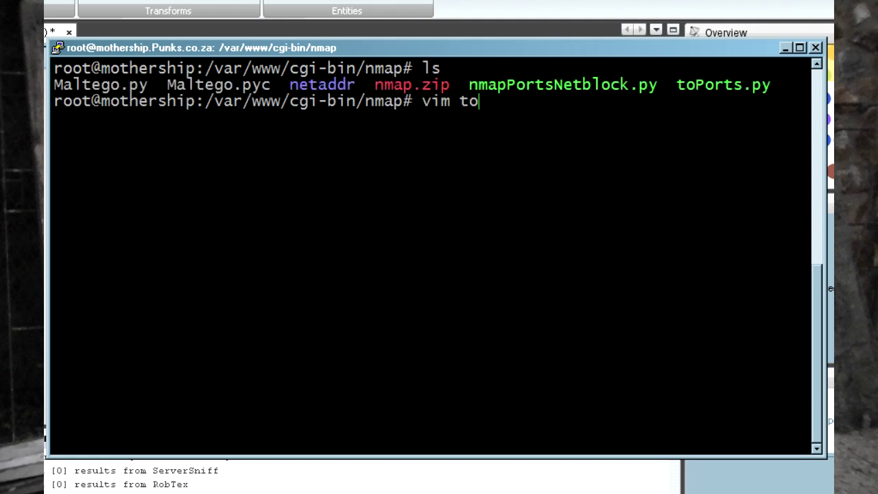
type("vim toP")
key("Tab")
key("Return")
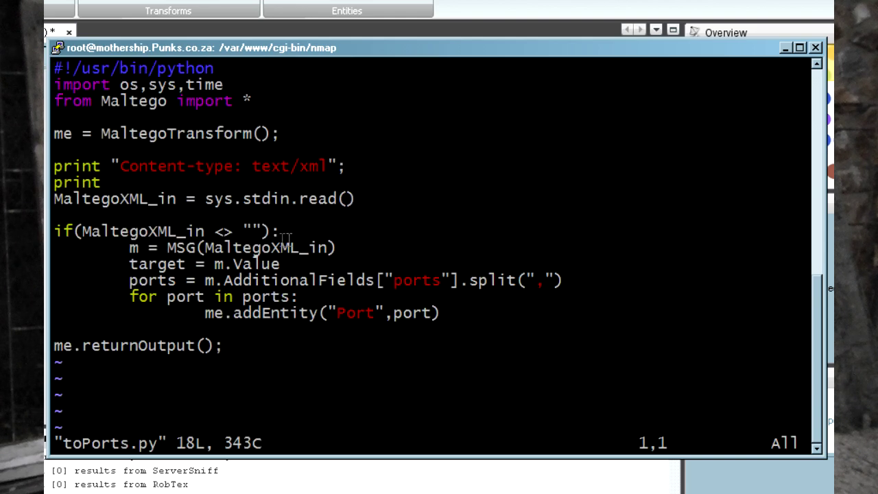
left_click_drag(204, 277, 460, 280)
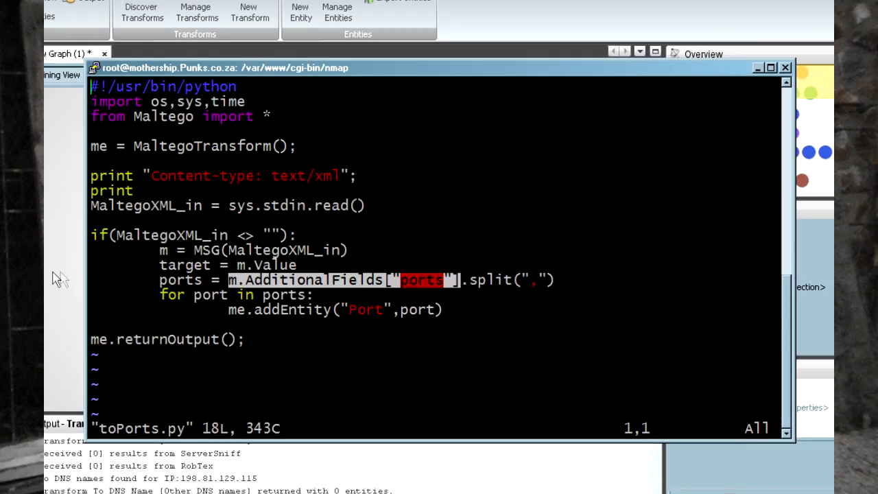
Confirm that IP 198.81.129.116's Open Ports property reads 443
key("alt+Tab")
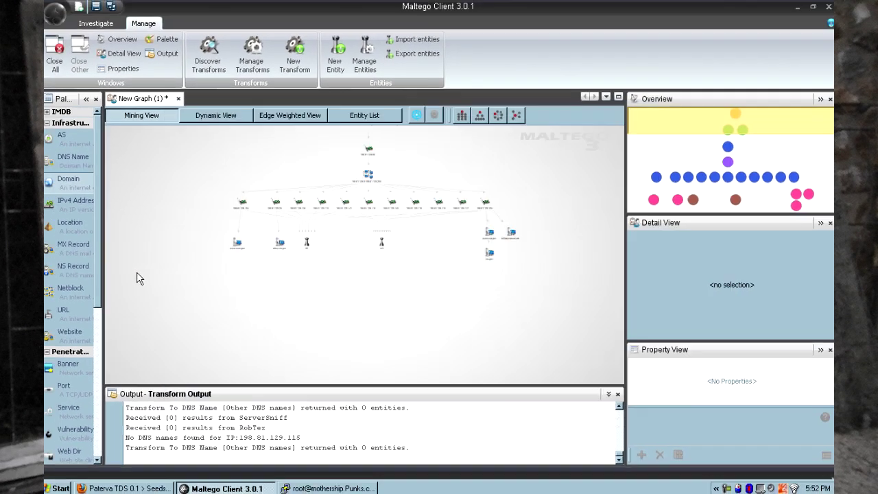
left_click(370, 206)
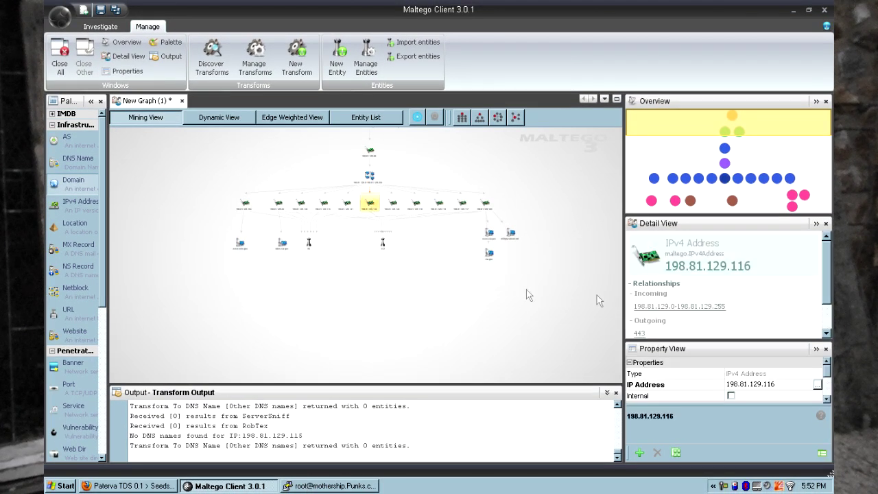
scroll(827, 402, "down", 2)
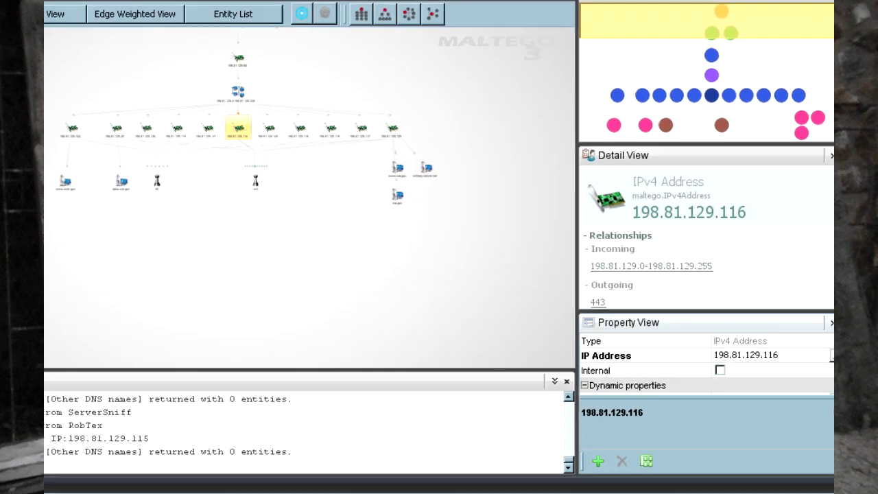
left_click(746, 371)
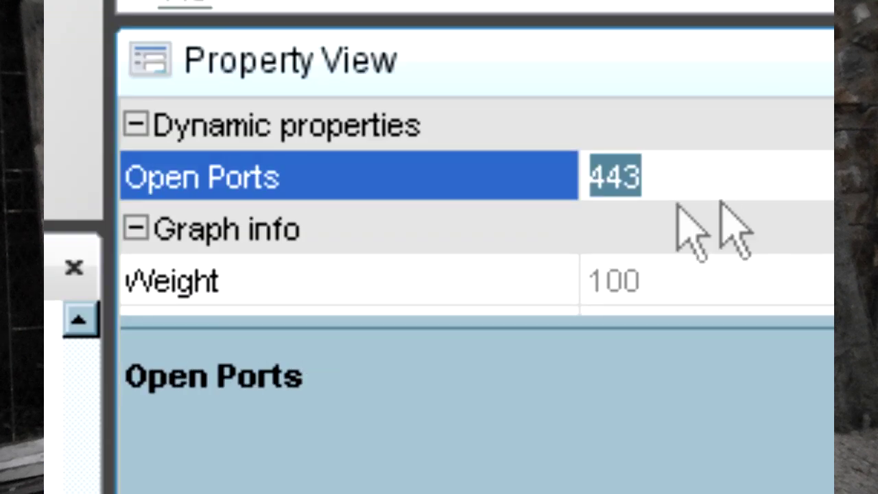